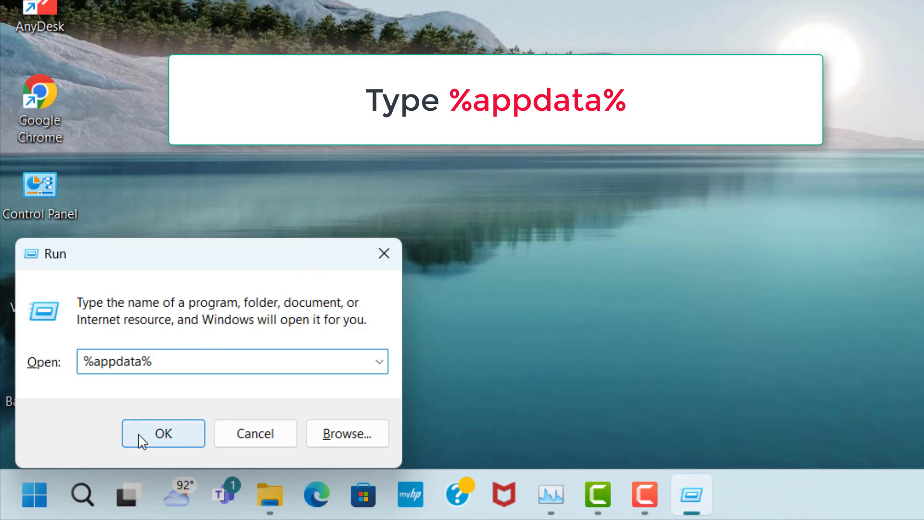
Open the %appdata% location and navigate up to AppData, into Local, and into its Temp folder.
left_click(189, 437)
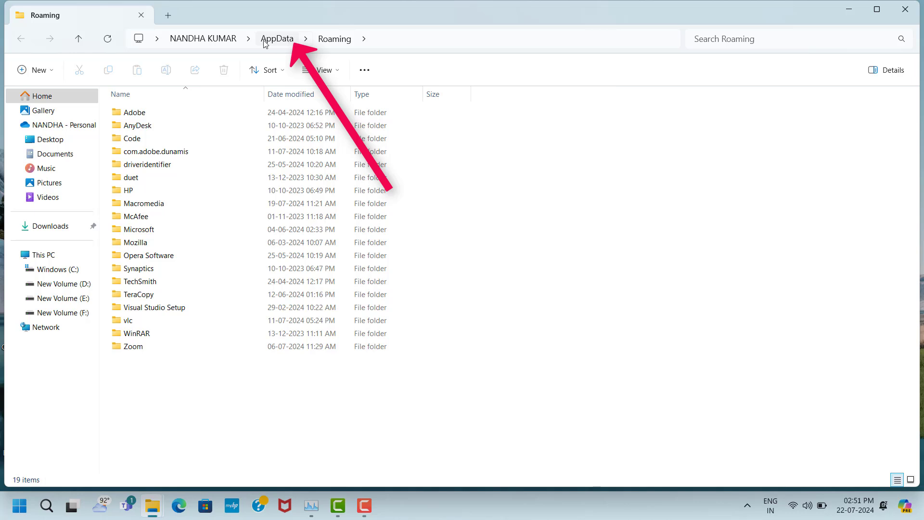
left_click(282, 40)
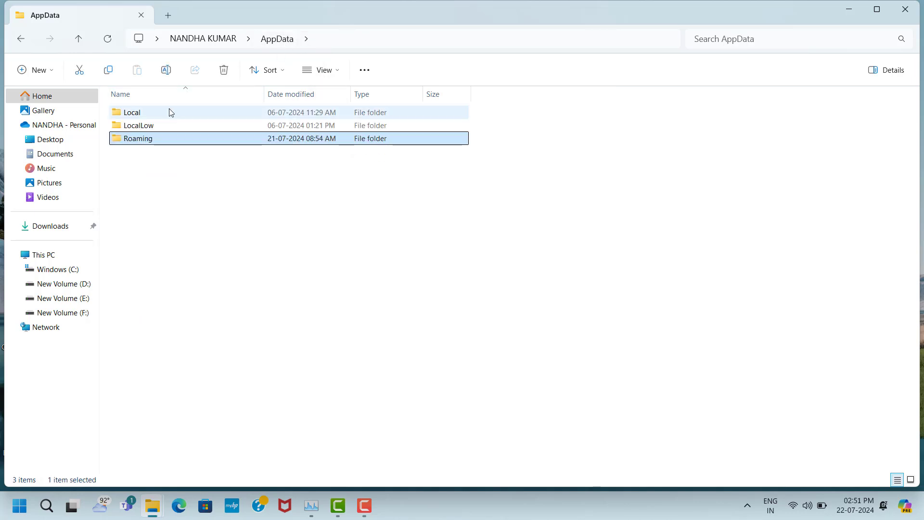
left_click(140, 111)
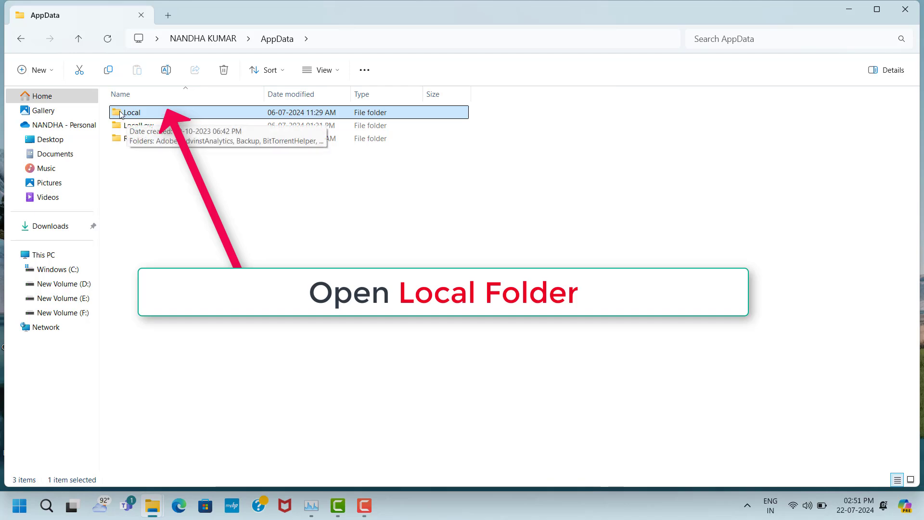
double_click(150, 114)
left_click(166, 425)
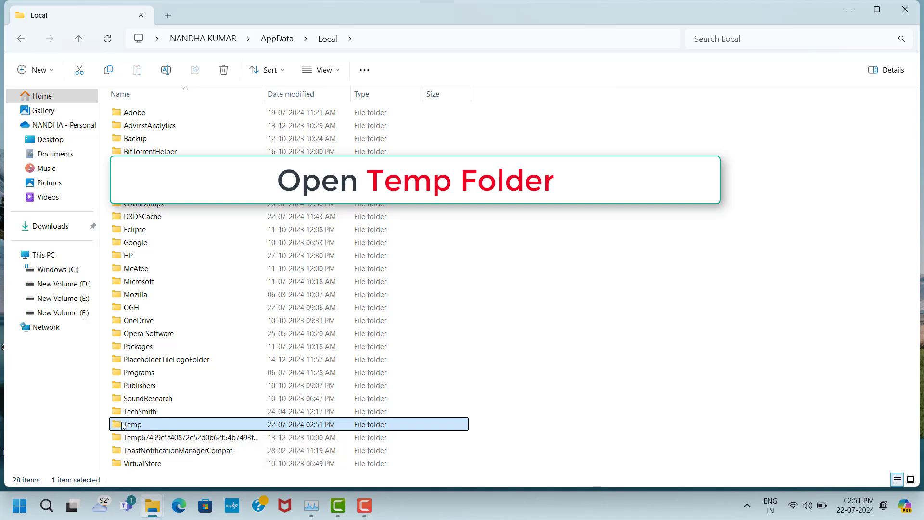
double_click(146, 426)
Select all items in the local Temp folder and open the context menu for them.
left_click(191, 115)
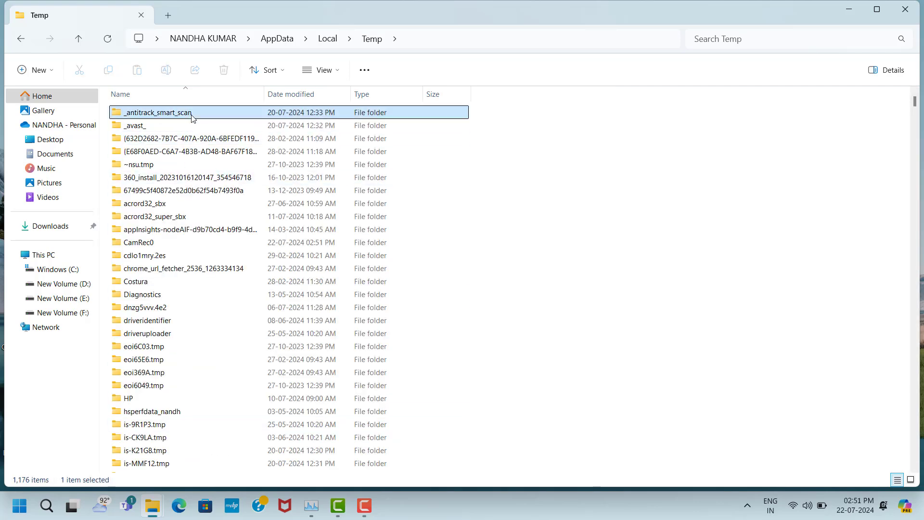
key("ctrl+a")
right_click(191, 114)
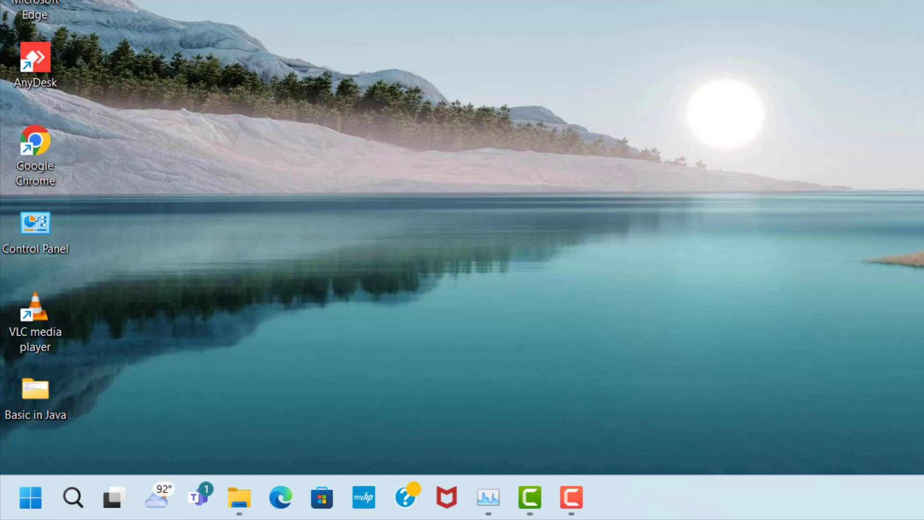
Open the Windows Temp folder by running temp from the Run dialog.
key("super+r")
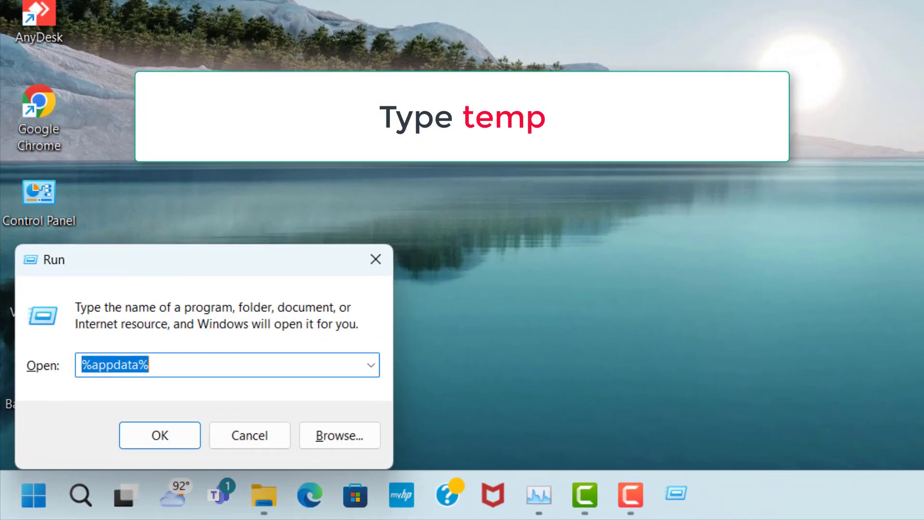
type("temp")
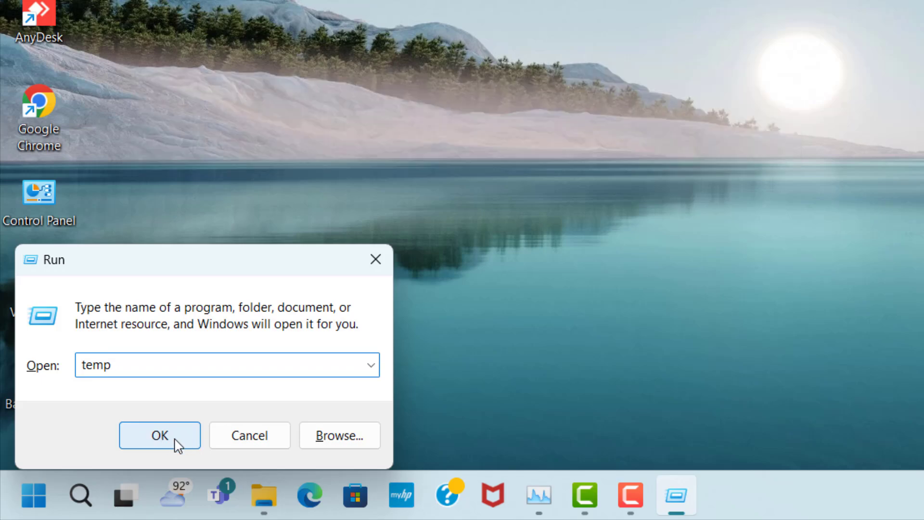
left_click(171, 439)
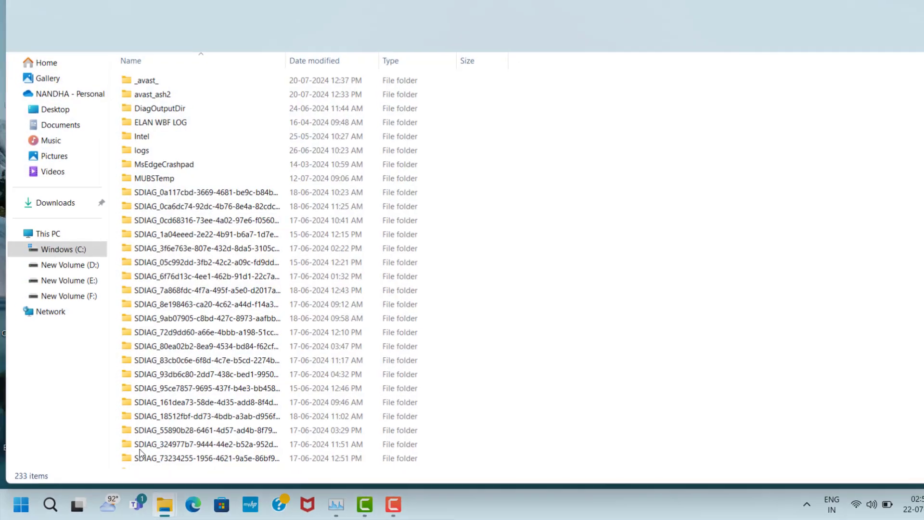
Select all items in the Windows Temp folder and open the context menu for them.
left_click(219, 83)
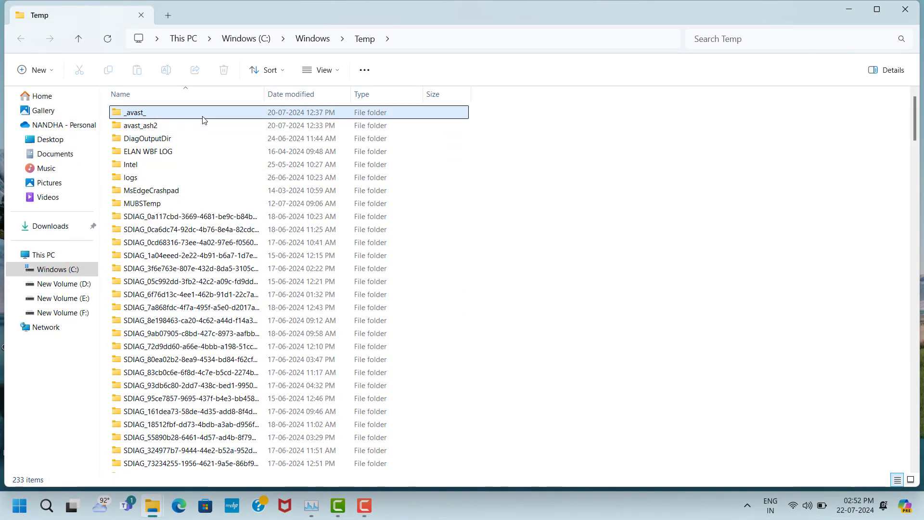
key("ctrl+a")
right_click(202, 117)
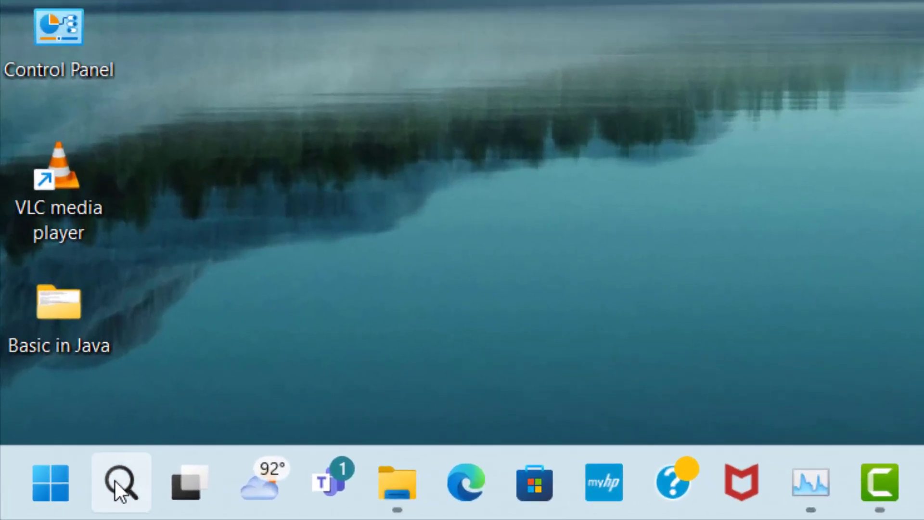
Search Windows for Check for updates, open the Windows Update settings, and start a check for updates.
left_click(114, 480)
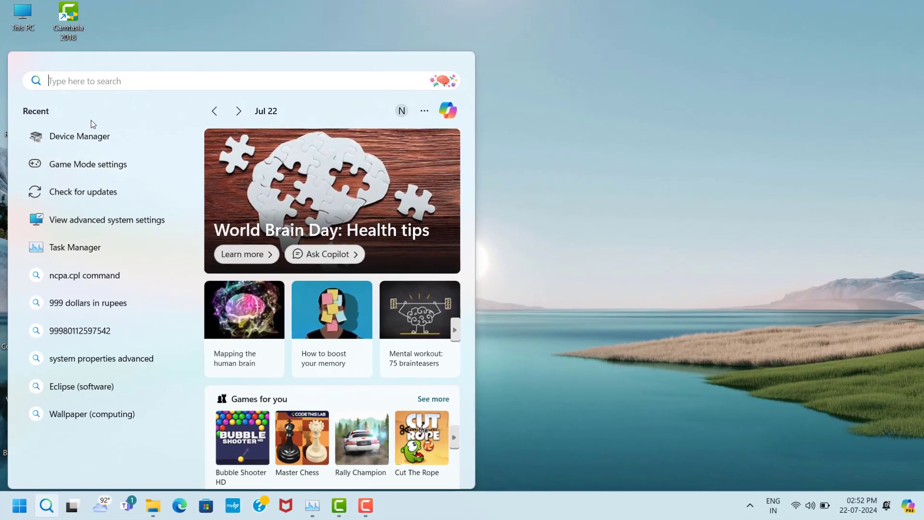
type("che")
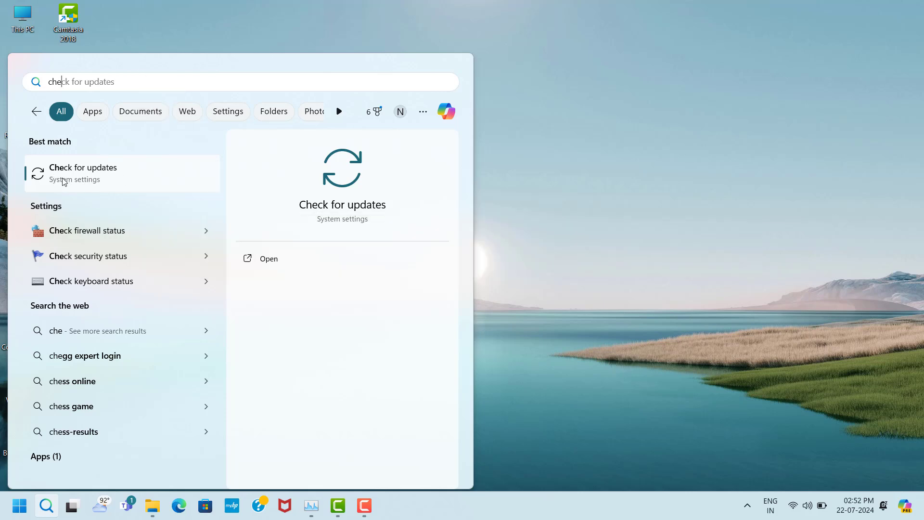
left_click(121, 188)
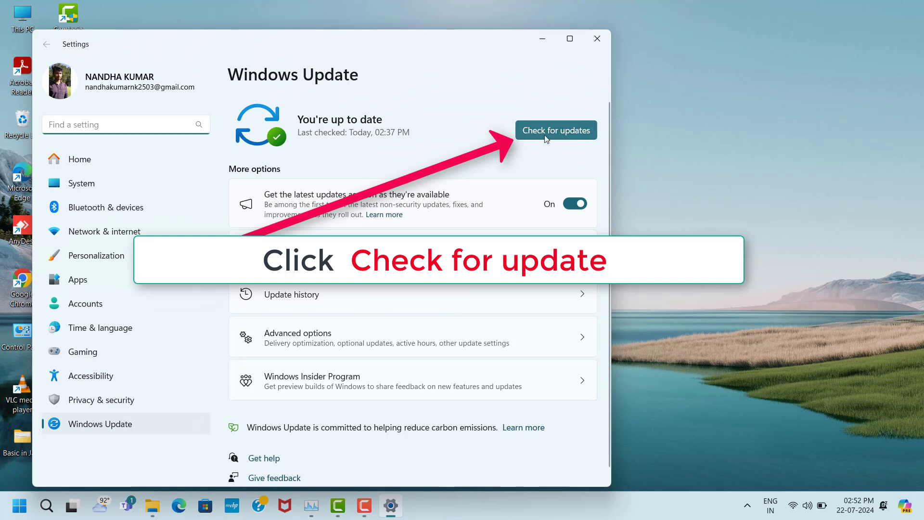
left_click(568, 133)
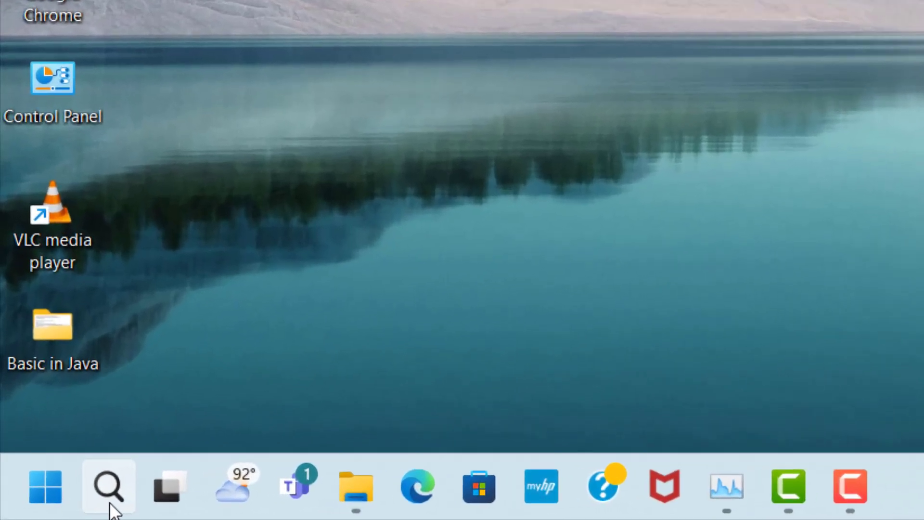
Search Windows for Game Mode settings, open them, and turn on Game Mode.
left_click(109, 505)
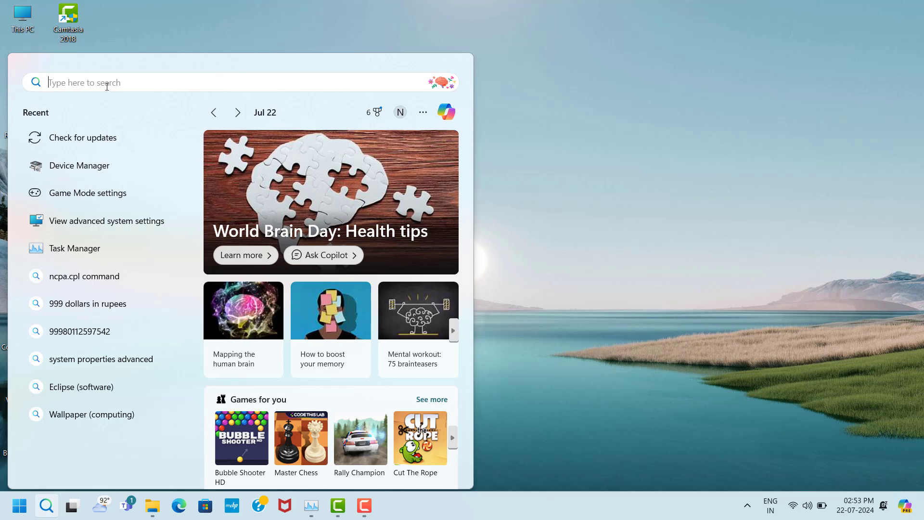
type("ga")
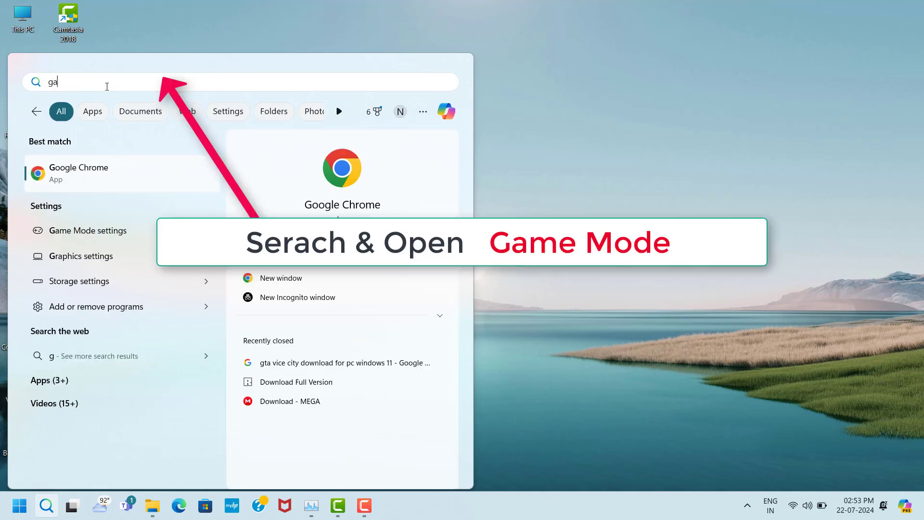
type("me m")
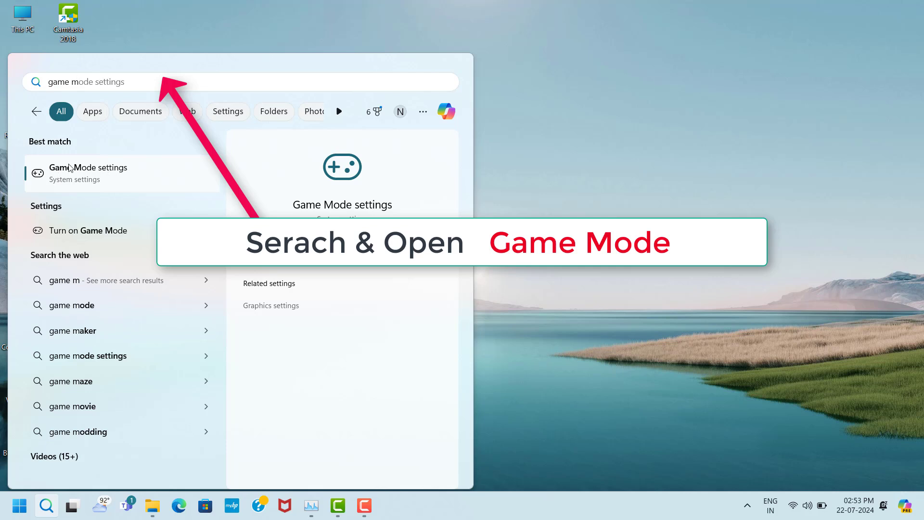
left_click(128, 177)
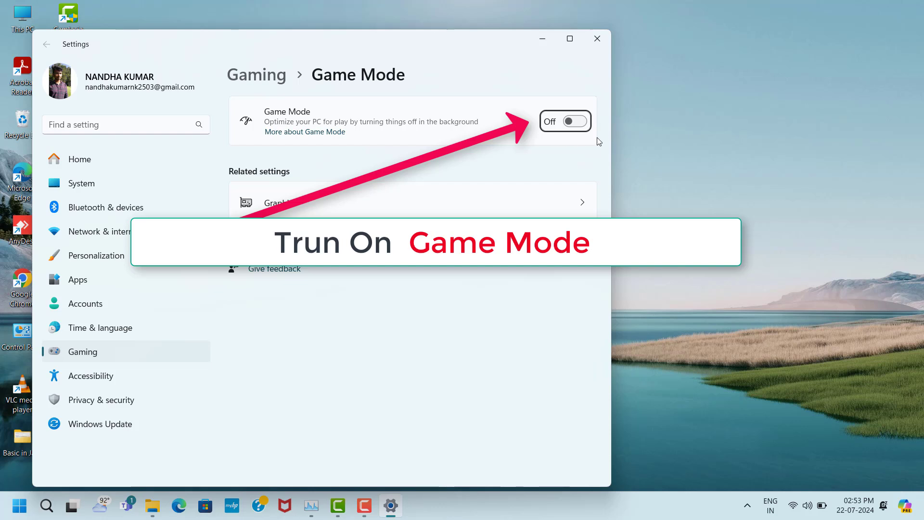
left_click(577, 126)
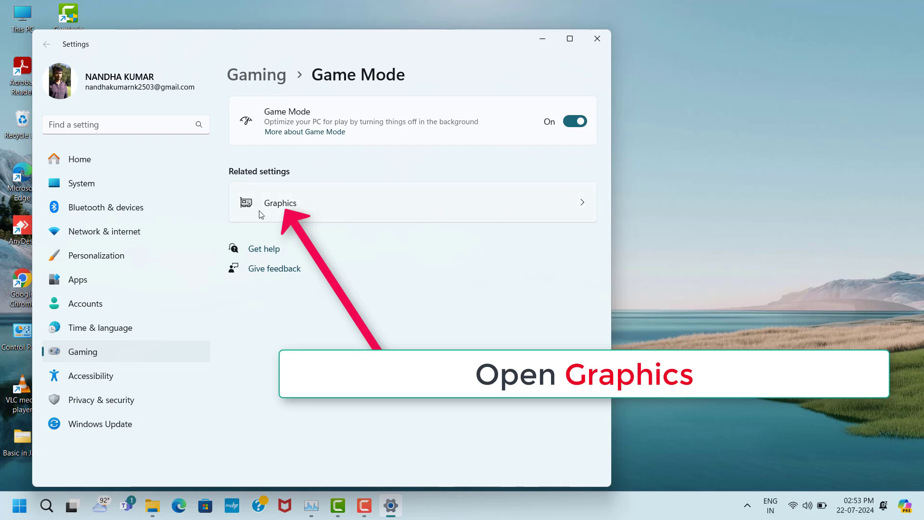
Open the default graphics settings under Graphics and turn on Optimizations for windowed games.
left_click(391, 212)
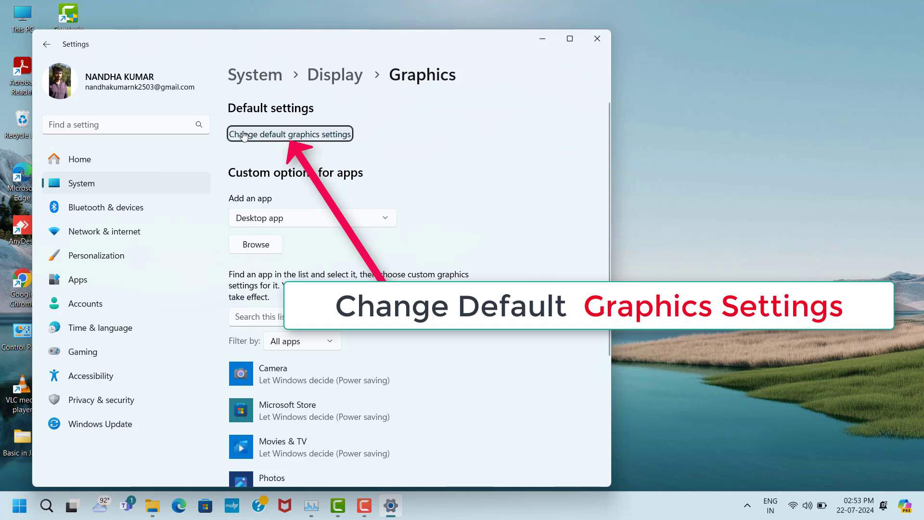
left_click(284, 138)
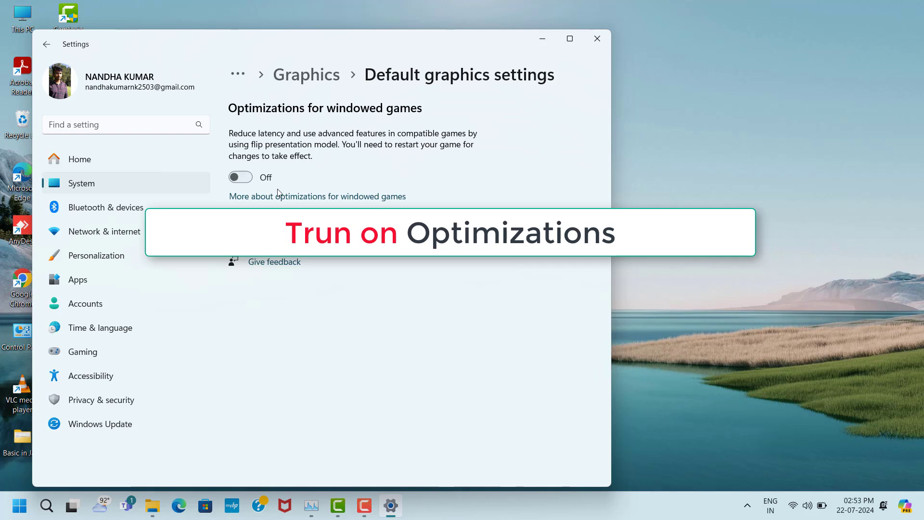
left_click(243, 178)
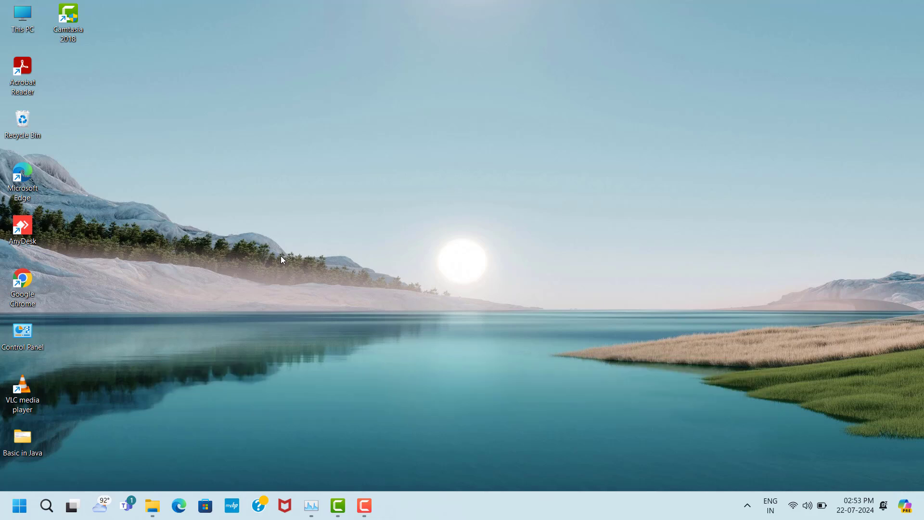
Switch to Google Chrome and search Google for directx setup.
double_click(30, 281)
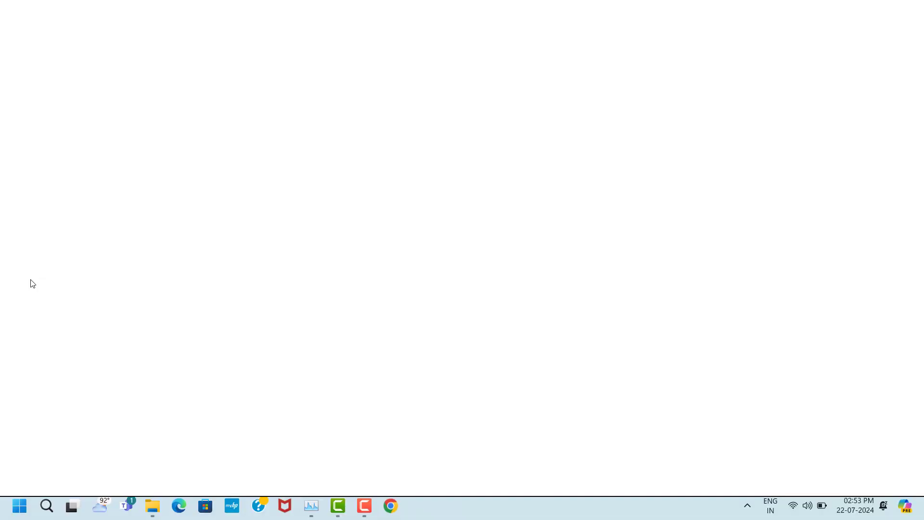
left_click(329, 263)
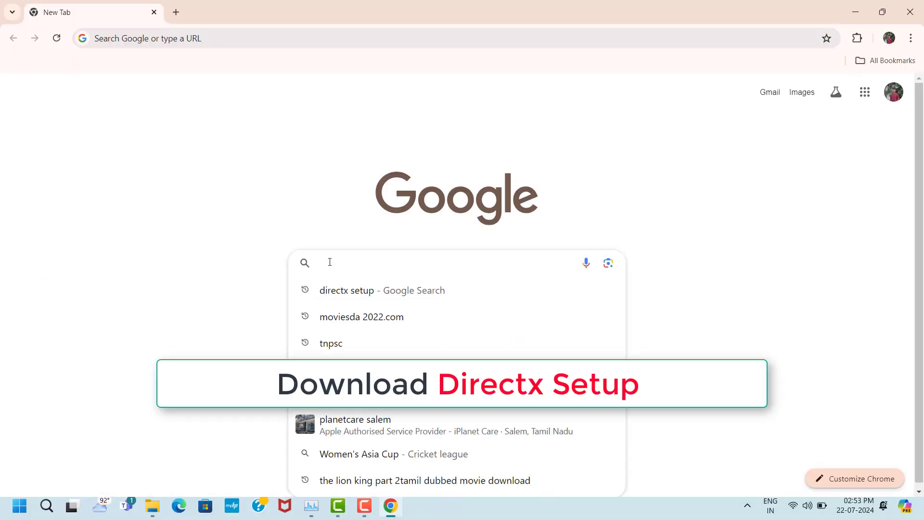
type("directx setup")
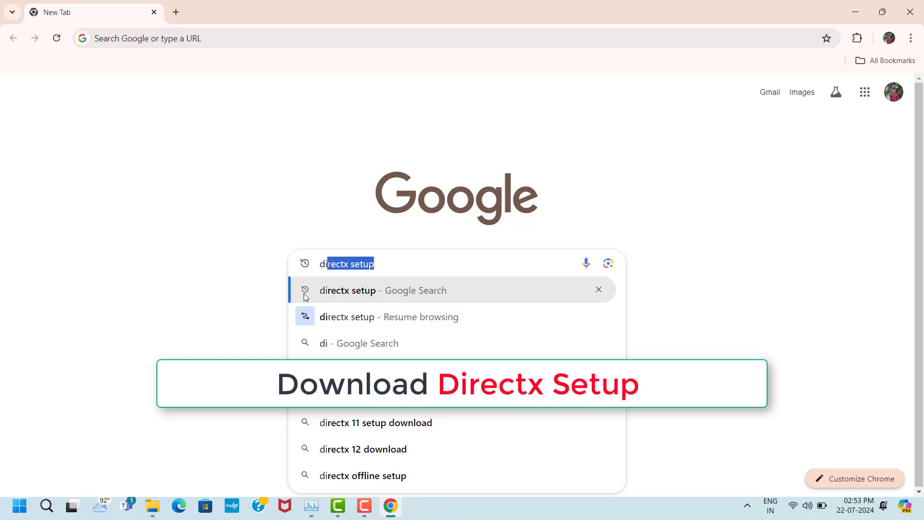
left_click(371, 301)
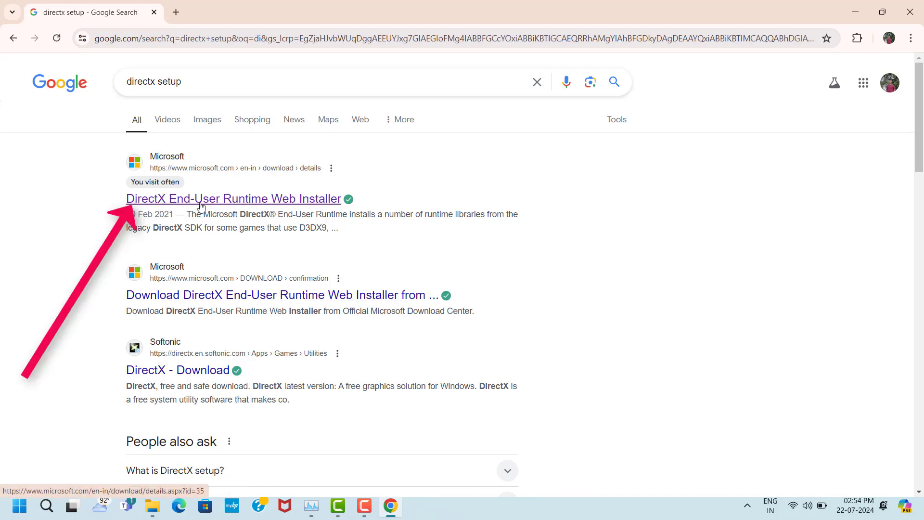
Open Microsoft's DirectX End-User Runtime Web Installer page and download dxwebsetup.exe in English.
left_click(273, 199)
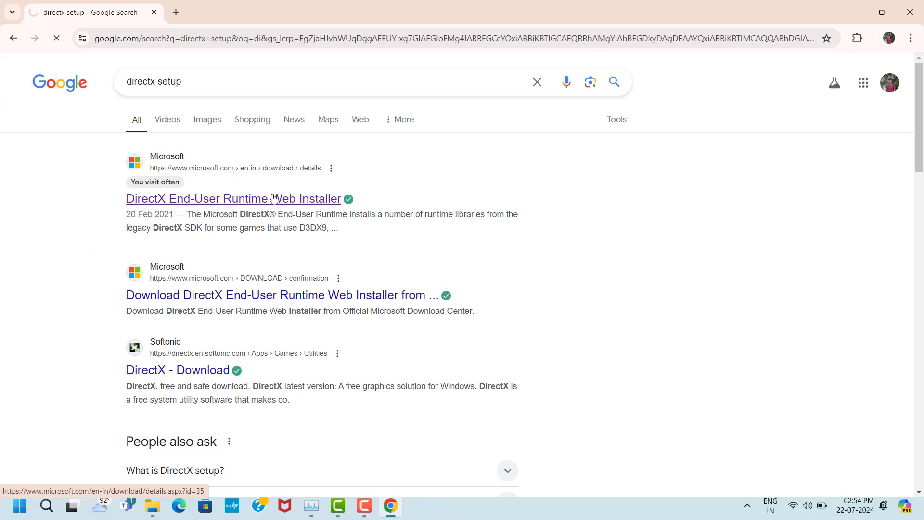
scroll(404, 211, "down", 5)
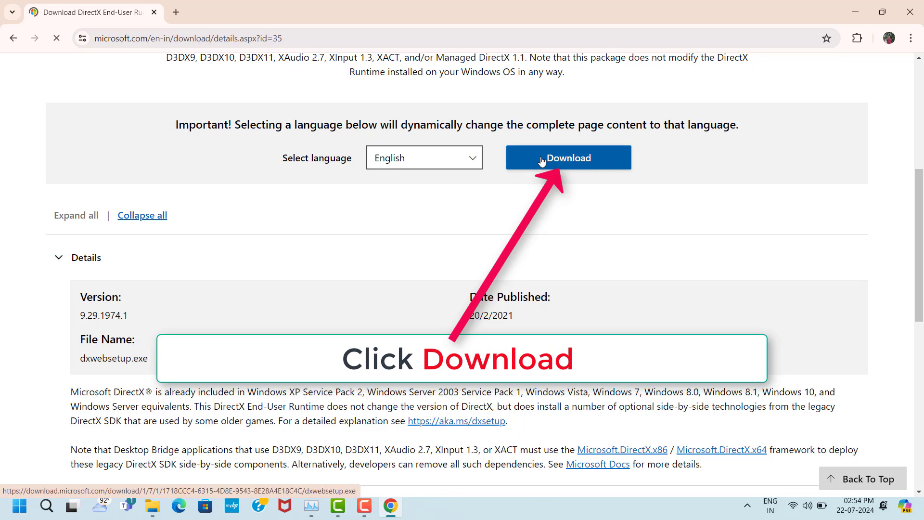
left_click(627, 159)
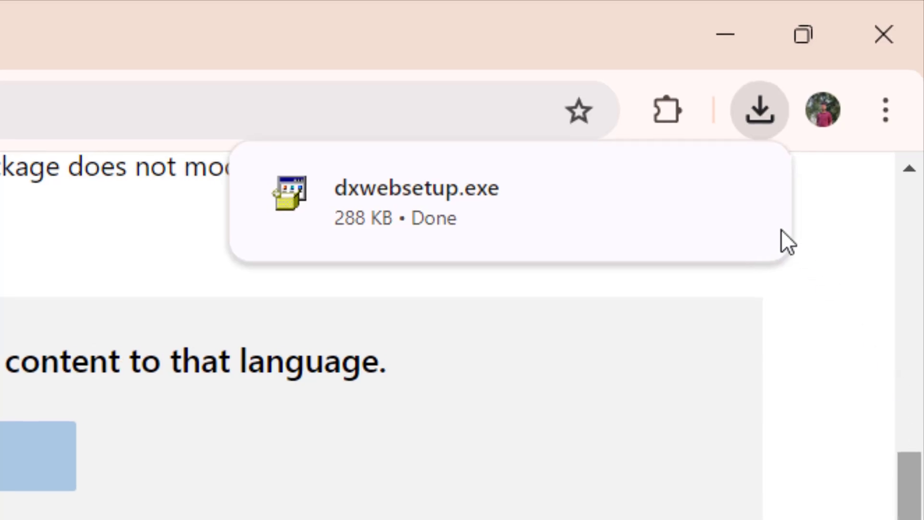
Run the downloaded dxwebsetup.exe, accept the DirectX license agreement, and go through the setup wizard to finish.
mouse_move(829, 104)
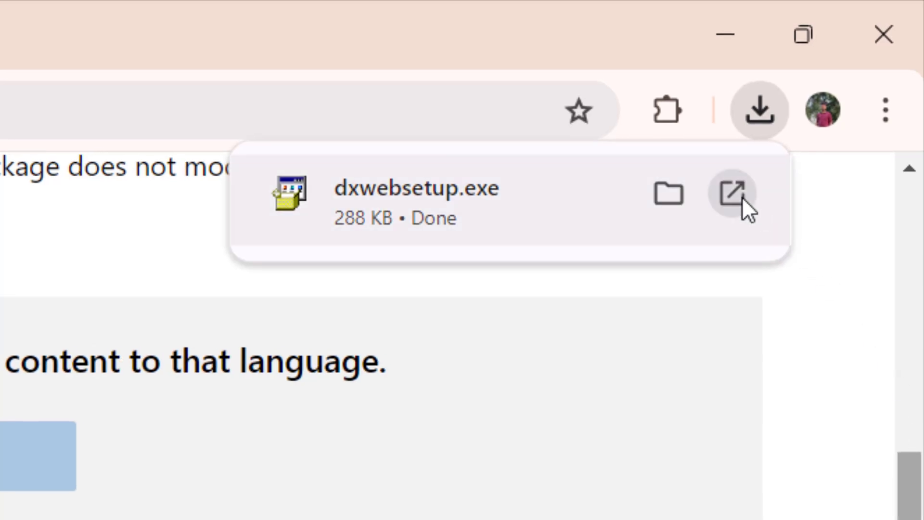
left_click(741, 198)
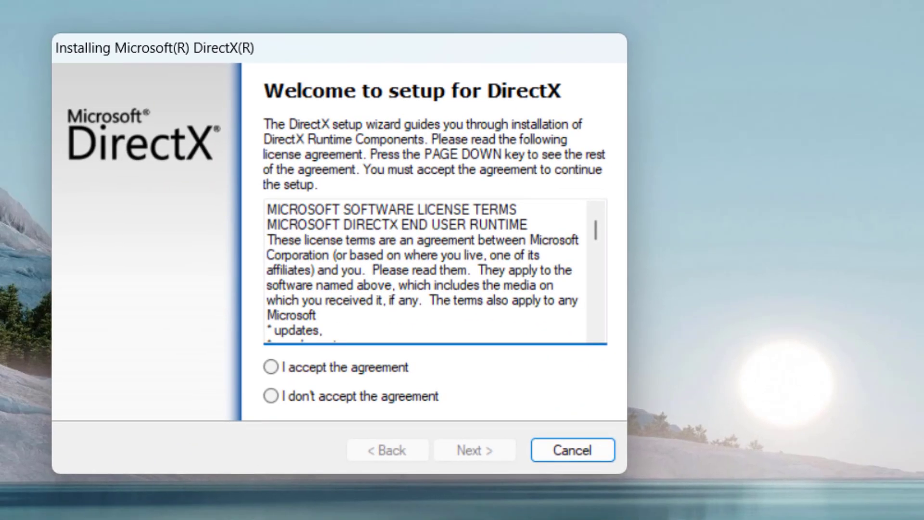
left_click(271, 366)
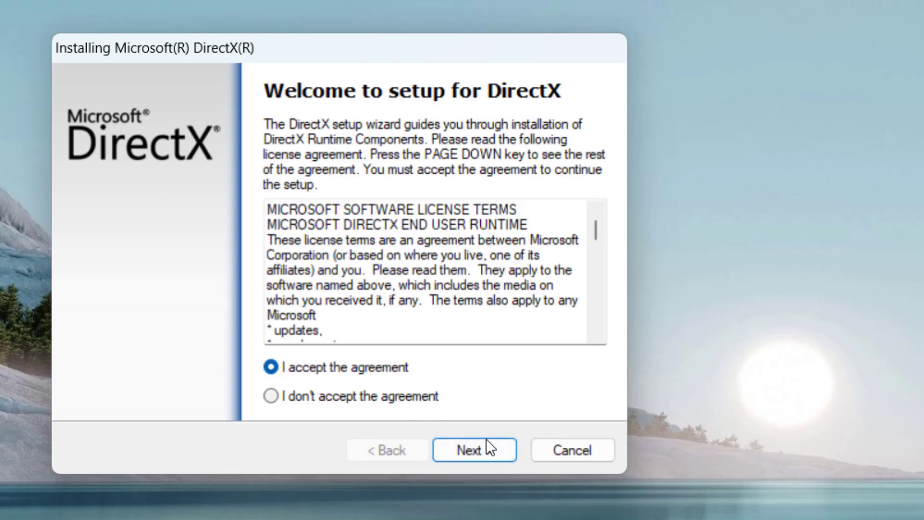
left_click(486, 447)
left_click(487, 443)
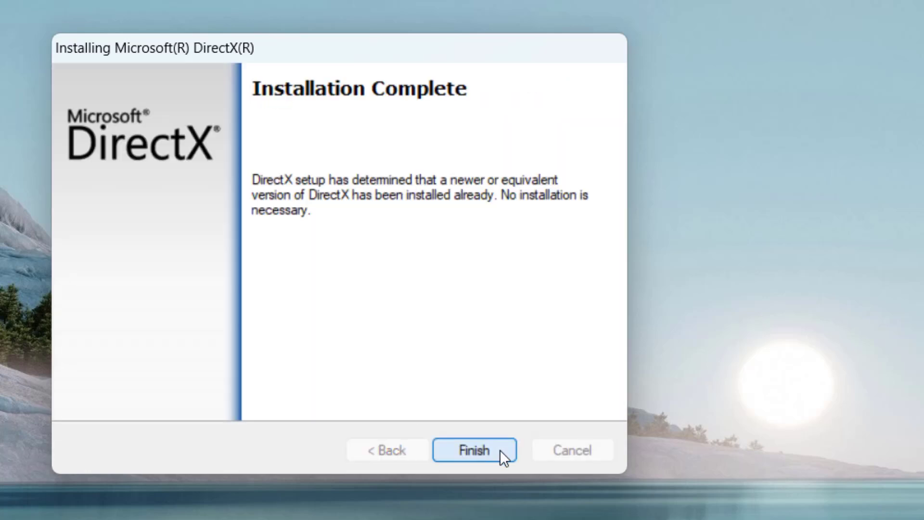
left_click(500, 450)
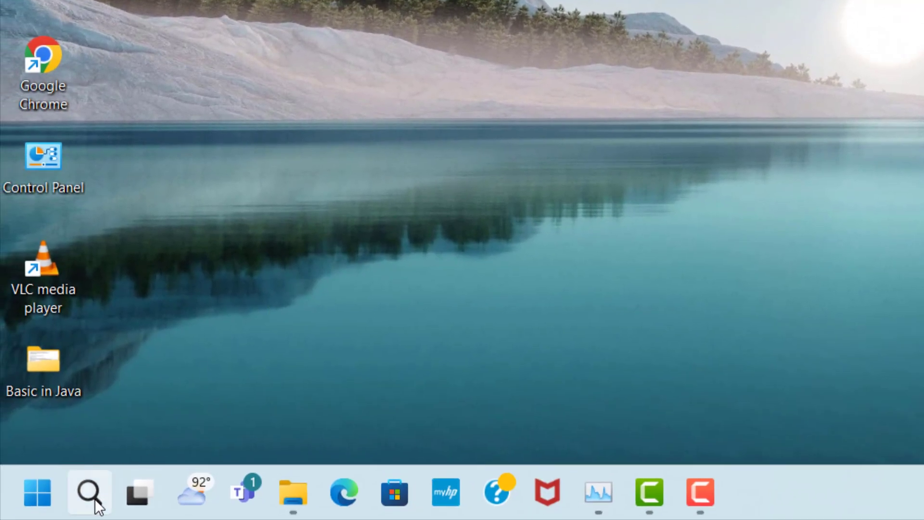
Open Device Manager and expand Display adapters to select the Intel(R) Iris(R) Xe Graphics device.
left_click(96, 501)
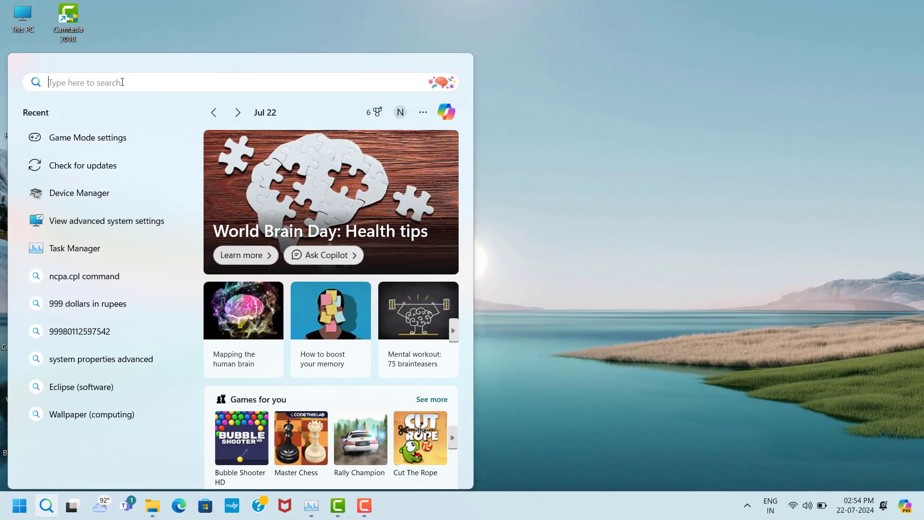
type("dev")
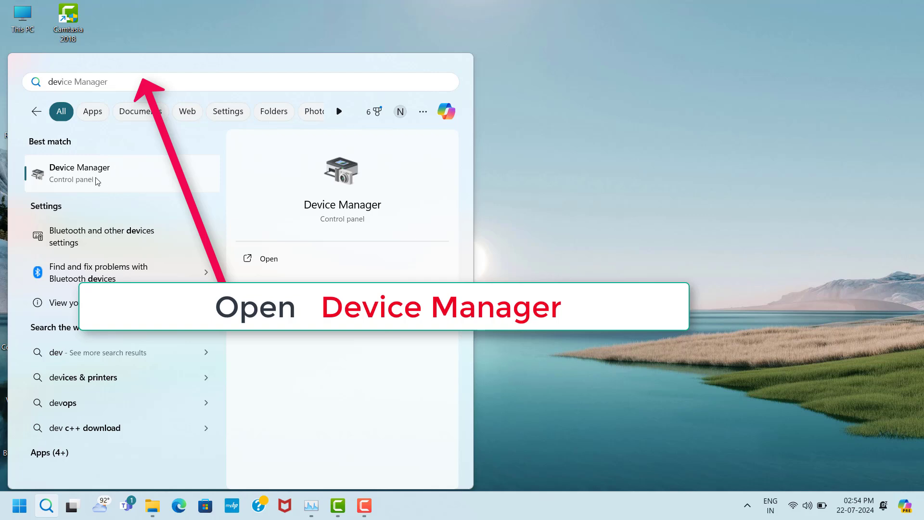
left_click(151, 174)
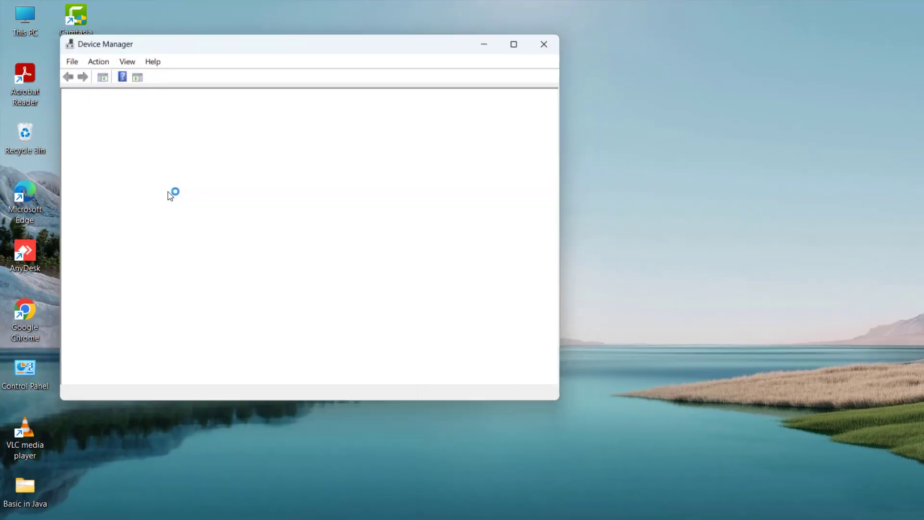
left_click(94, 212)
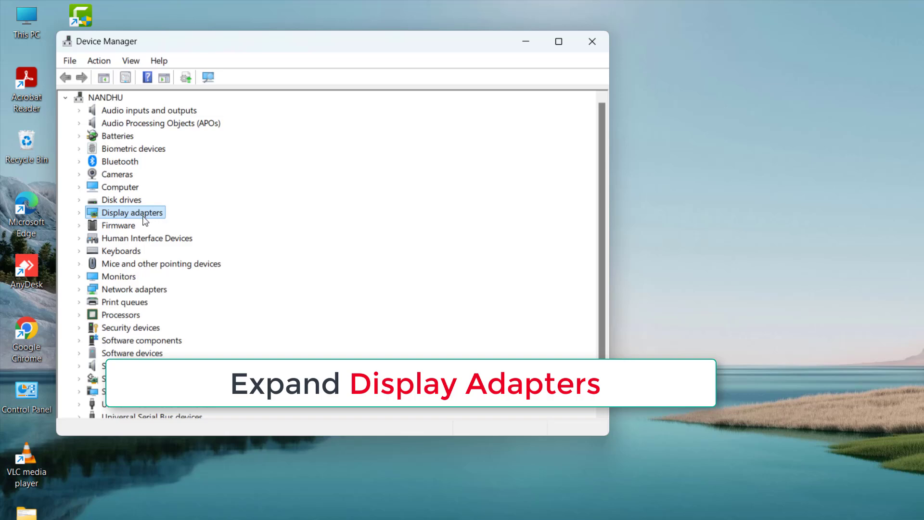
left_click(80, 212)
left_click(128, 229)
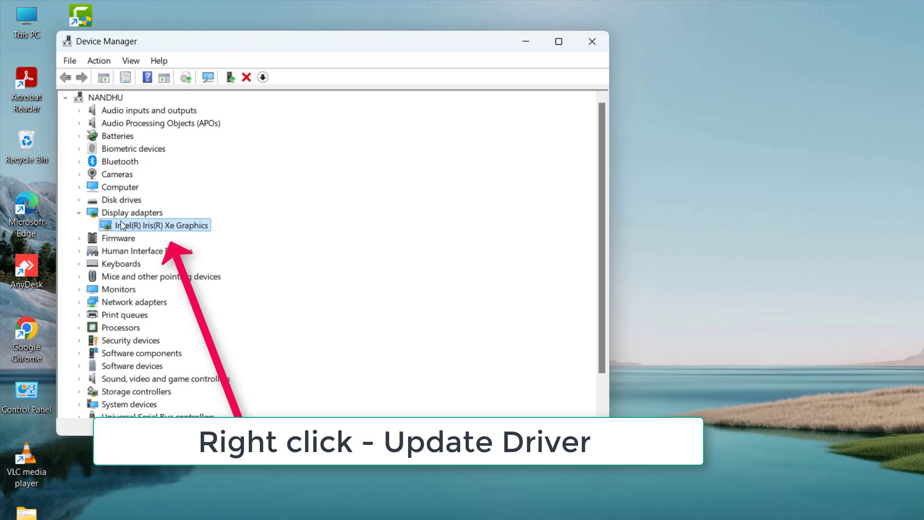
Update the graphics driver manually by picking Intel(R) Iris(R) Xe Graphics from the available drivers on the computer and start installing it.
right_click(186, 226)
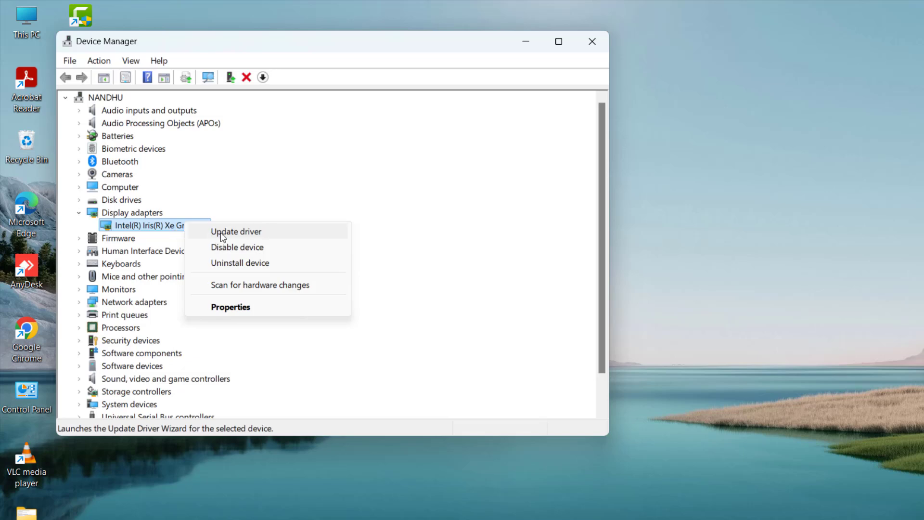
left_click(237, 233)
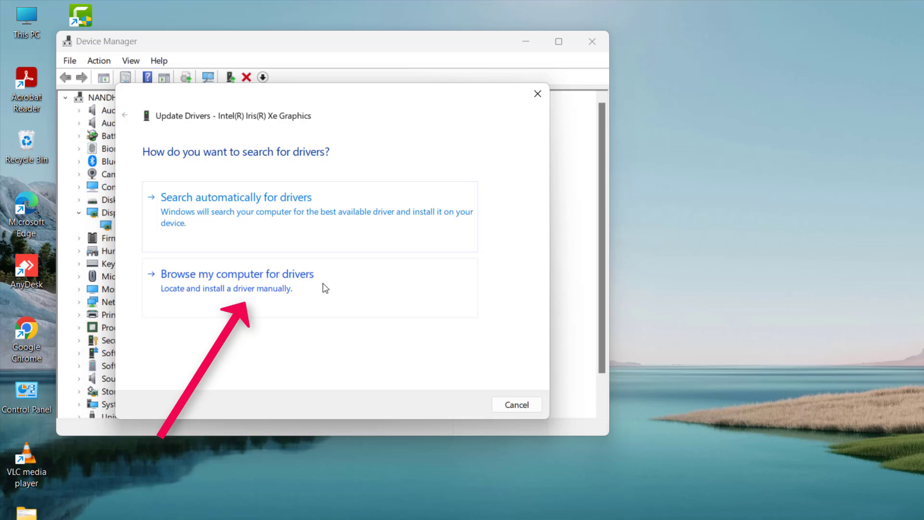
left_click(256, 292)
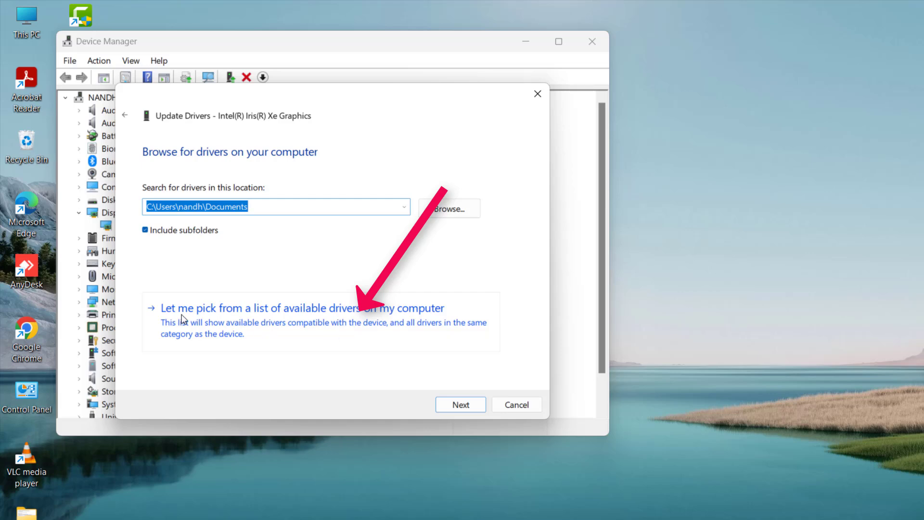
left_click(355, 329)
left_click(162, 277)
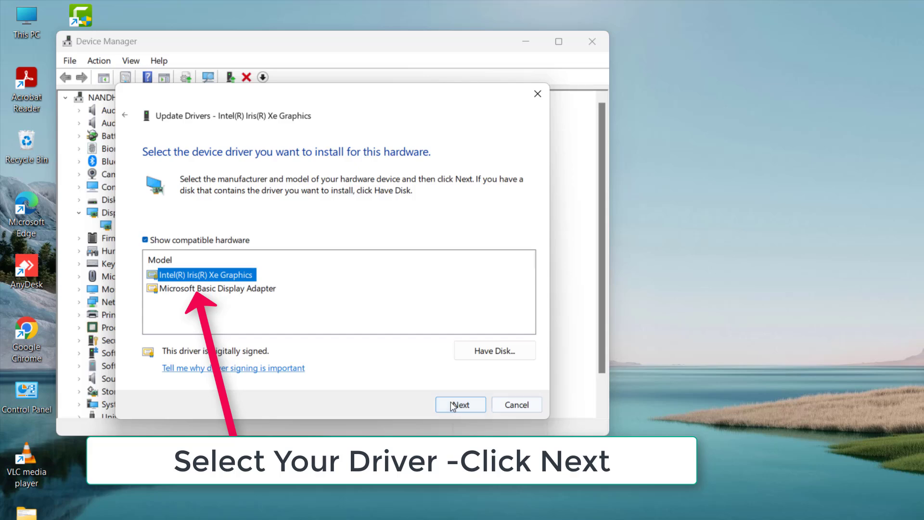
left_click(475, 407)
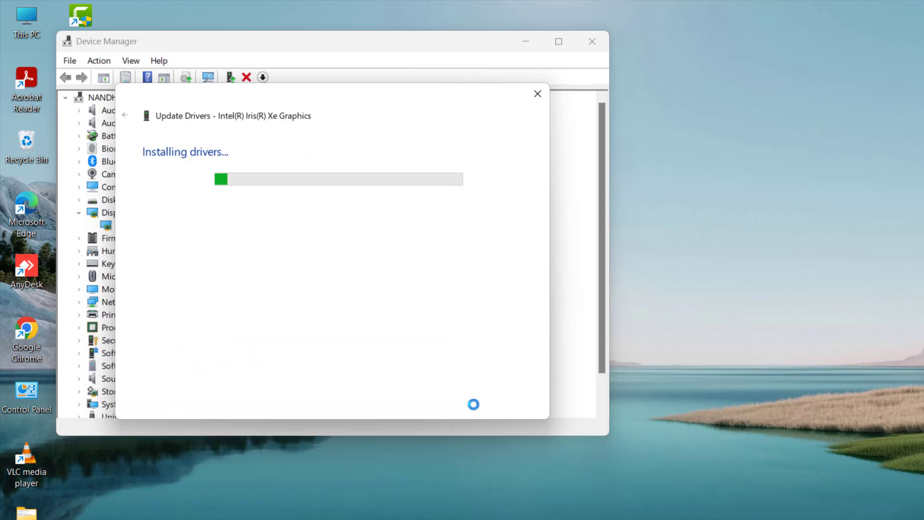